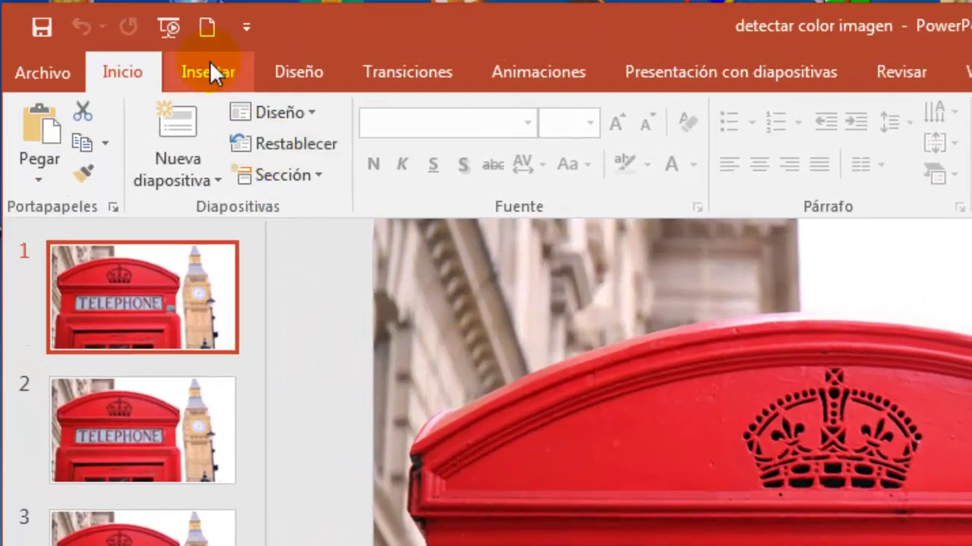
# Draw a small rectangle (Formas > Rectángulo) just right of the sticker on the telephone box.
pyautogui.click(210, 72)
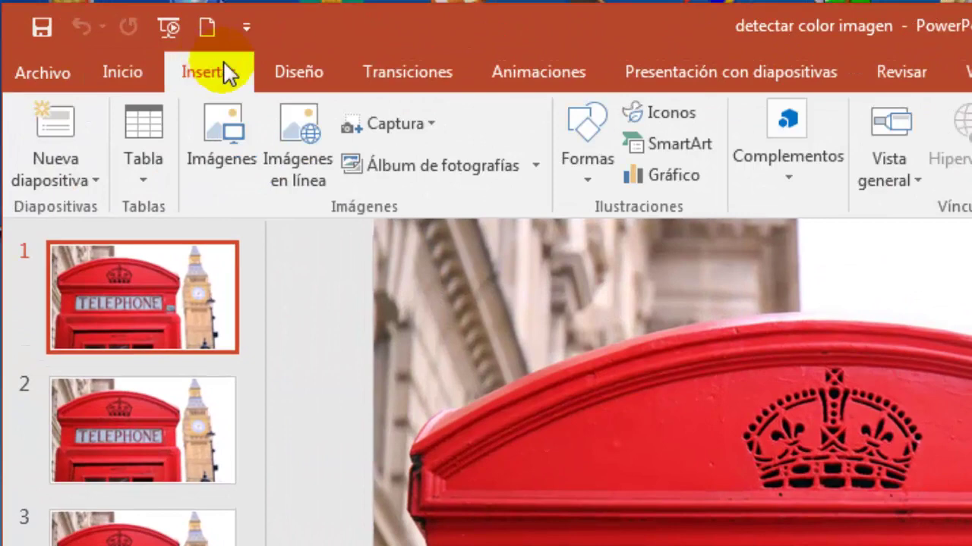
pyautogui.click(579, 177)
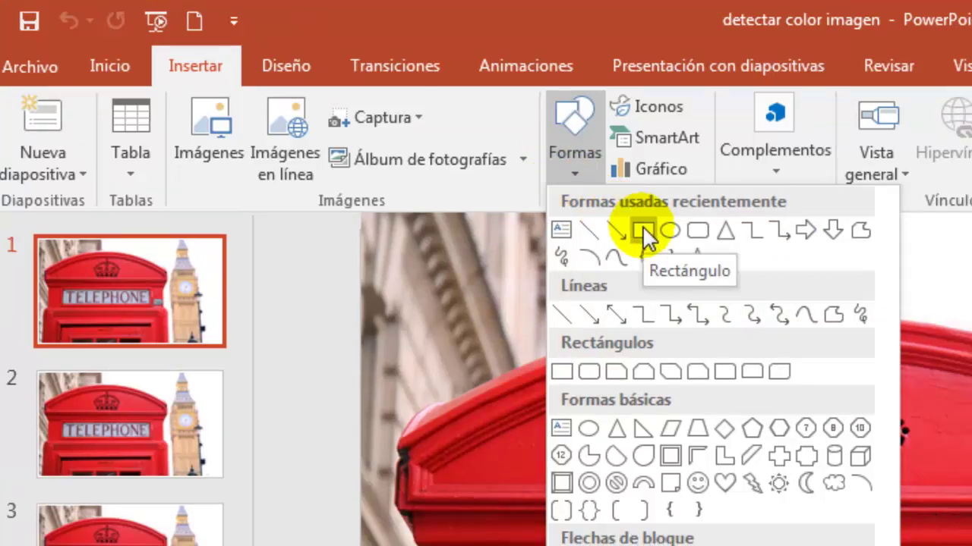
pyautogui.click(656, 237)
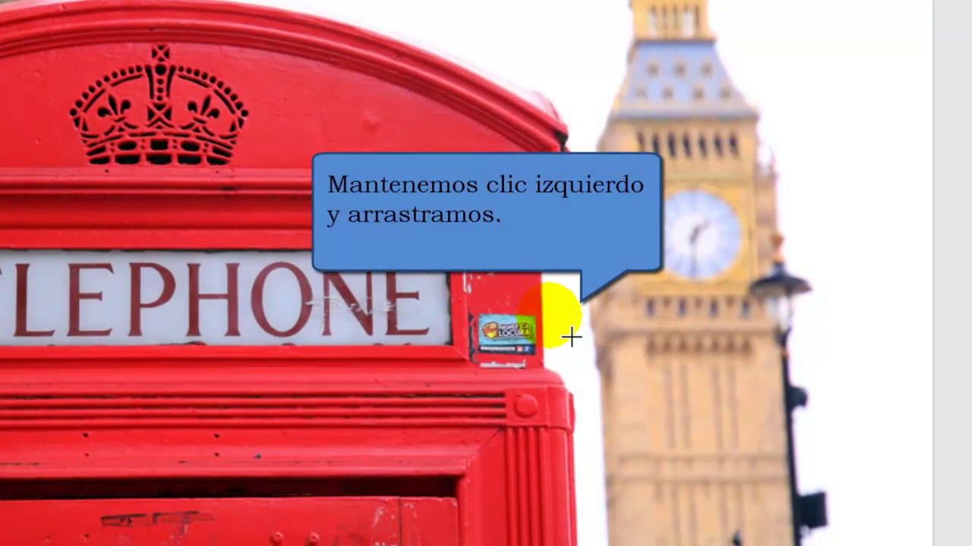
pyautogui.moveTo(571, 337); pyautogui.dragTo(642, 385)
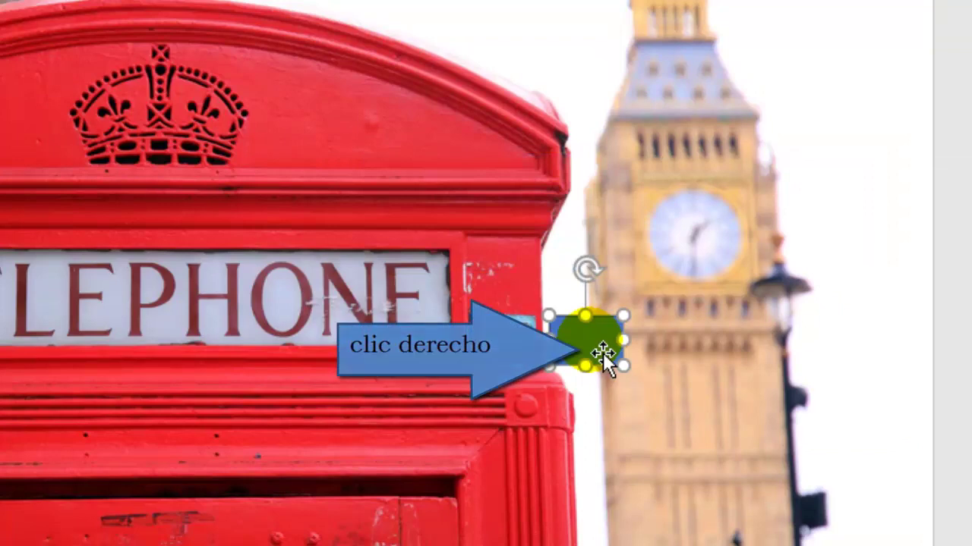
# Set the blue rectangle's outline to Sin contorno so it has no border.
pyautogui.rightClick(590, 342)
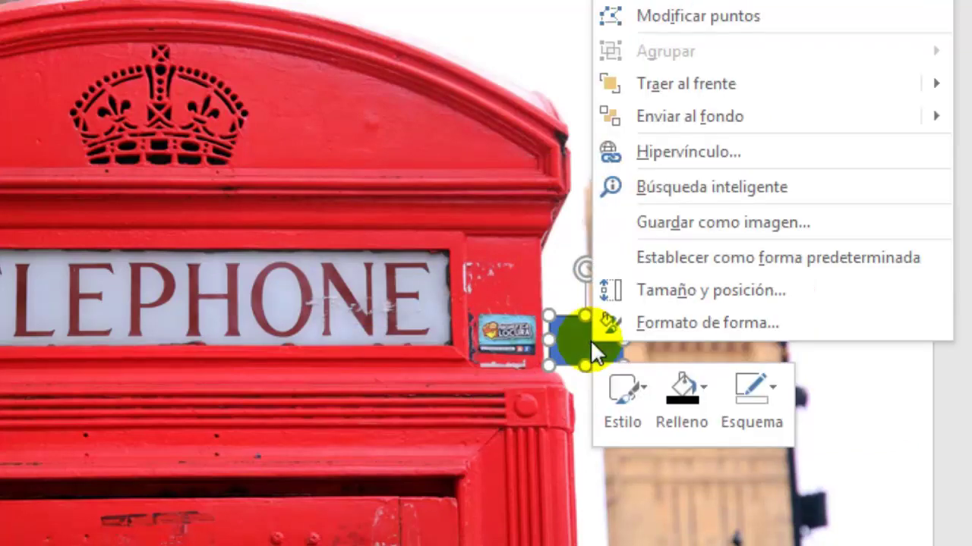
pyautogui.click(743, 391)
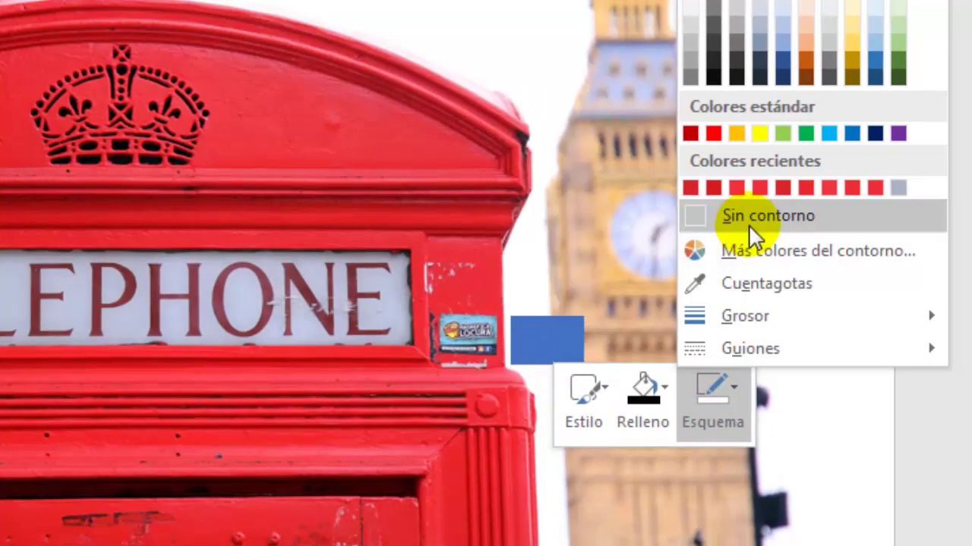
pyautogui.click(748, 224)
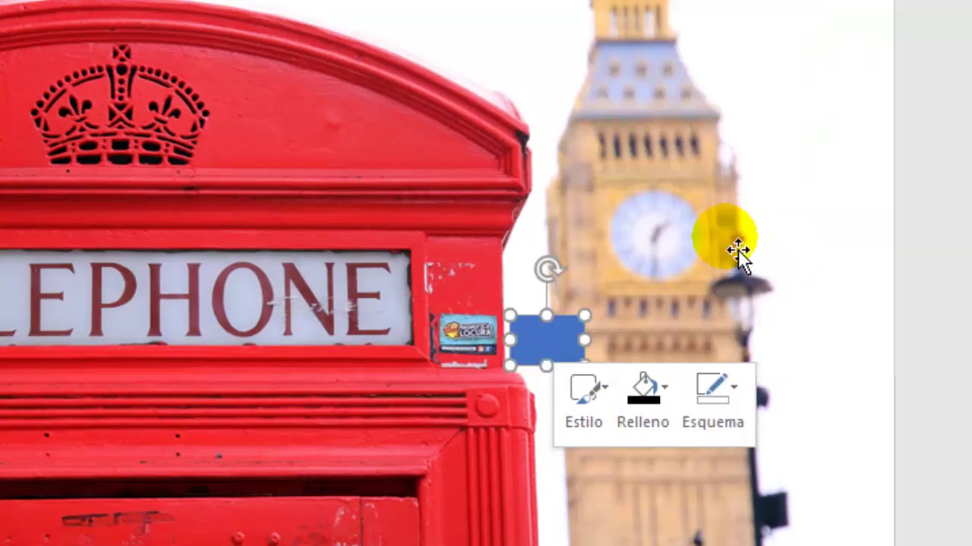
pyautogui.click(738, 250)
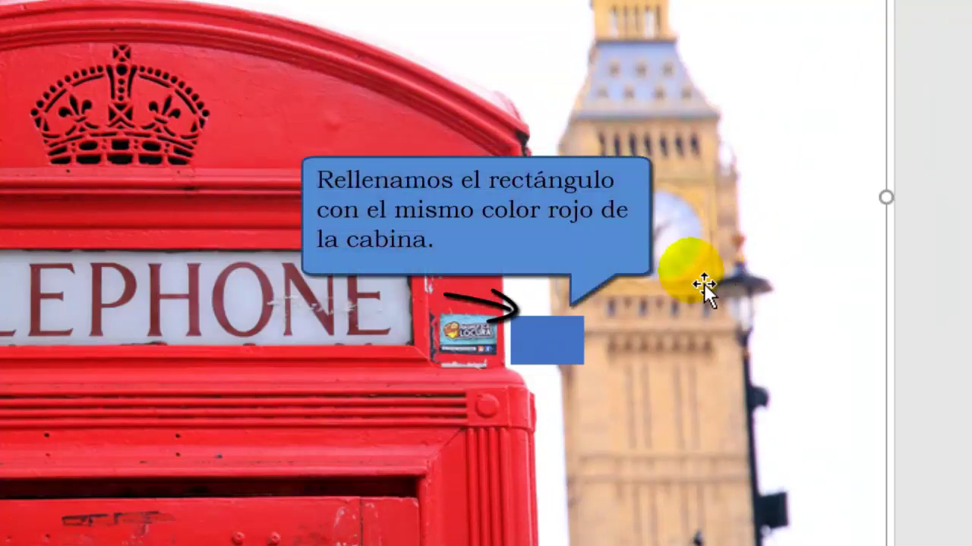
# Fill the rectangle with the telephone box red sampled using the Cuentagotas eyedropper.
pyautogui.click(580, 350)
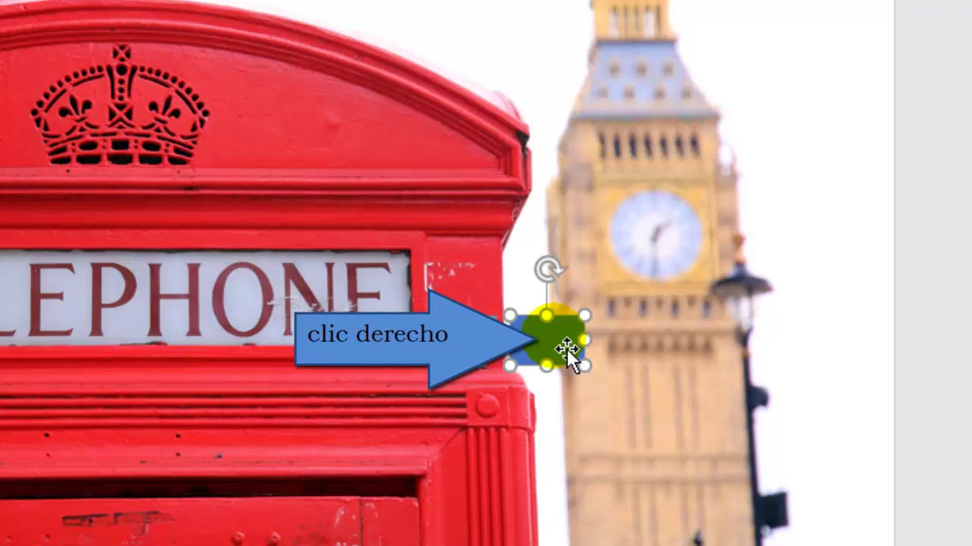
pyautogui.rightClick(554, 336)
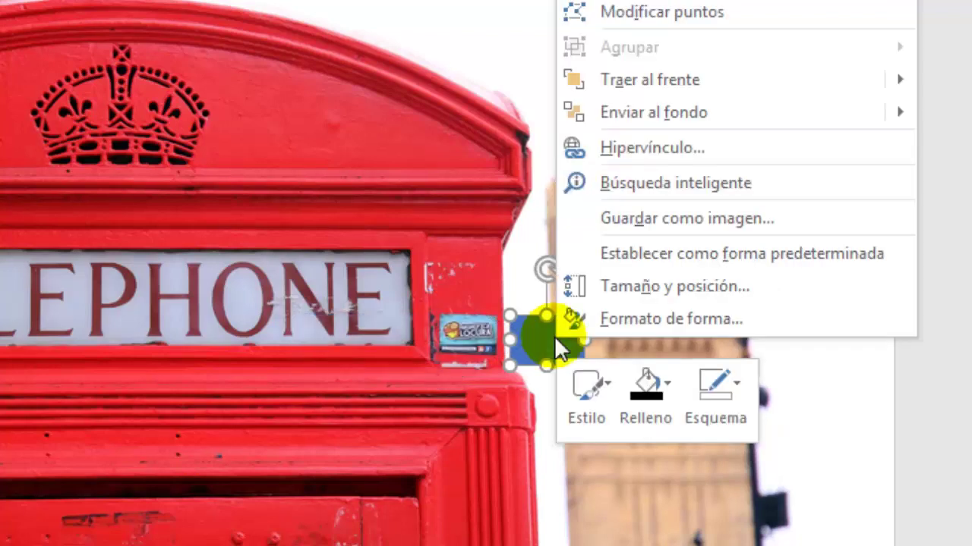
pyautogui.click(660, 384)
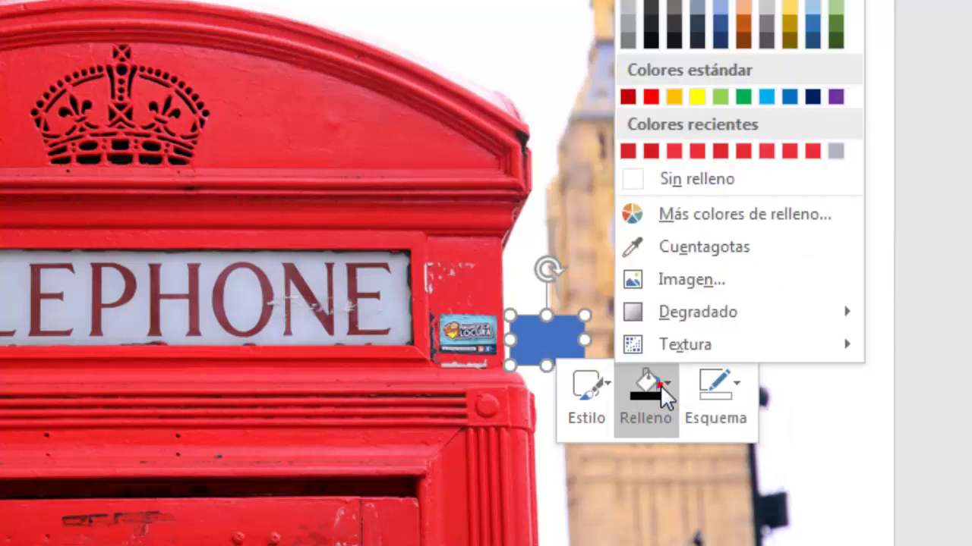
pyautogui.click(769, 246)
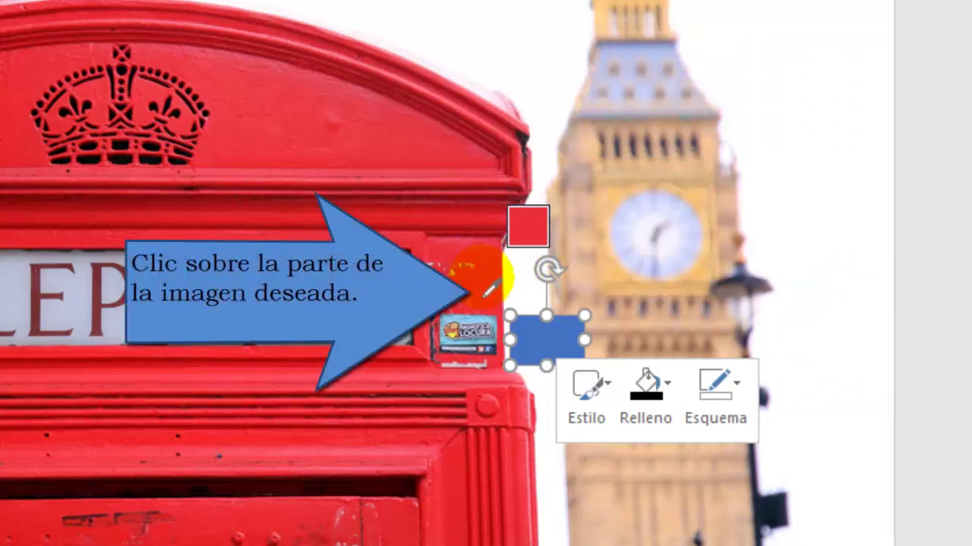
pyautogui.click(463, 302)
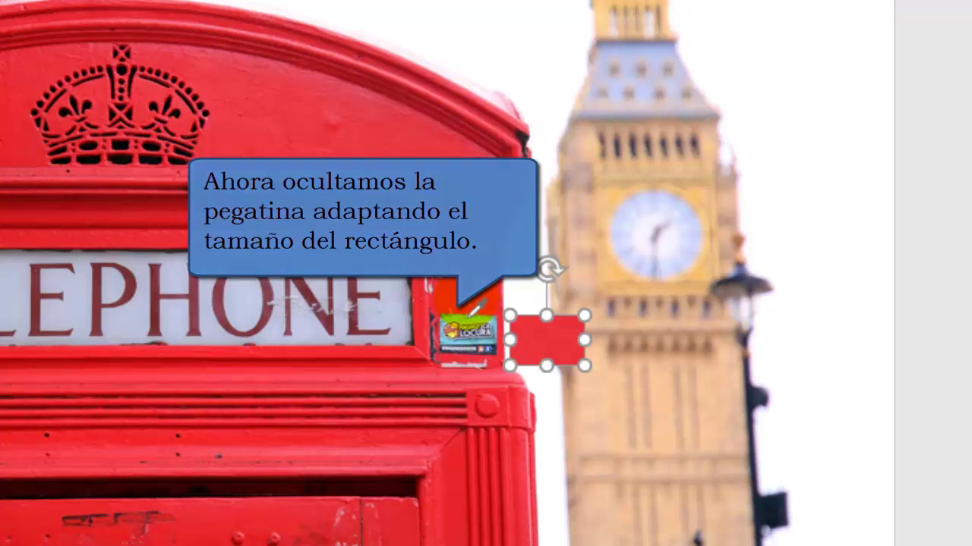
# Move the red rectangle onto the sticker and stretch its top edge upward to cover it.
pyautogui.keyDown('ctrl'); pyautogui.click(484, 309); pyautogui.keyUp('ctrl')
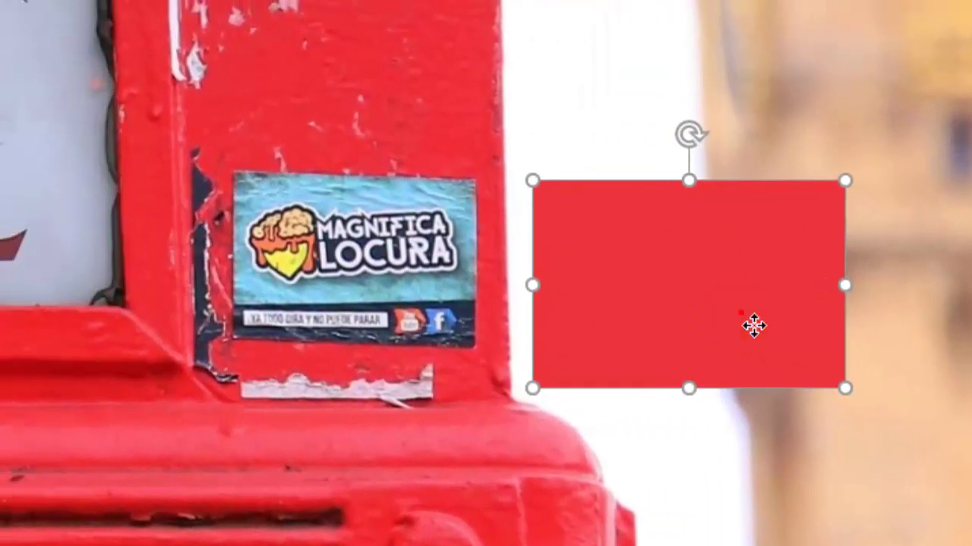
pyautogui.moveTo(620, 331)
pyautogui.mouseDown()
pyautogui.moveTo(522, 310)
pyautogui.moveTo(400, 348)
pyautogui.mouseUp()
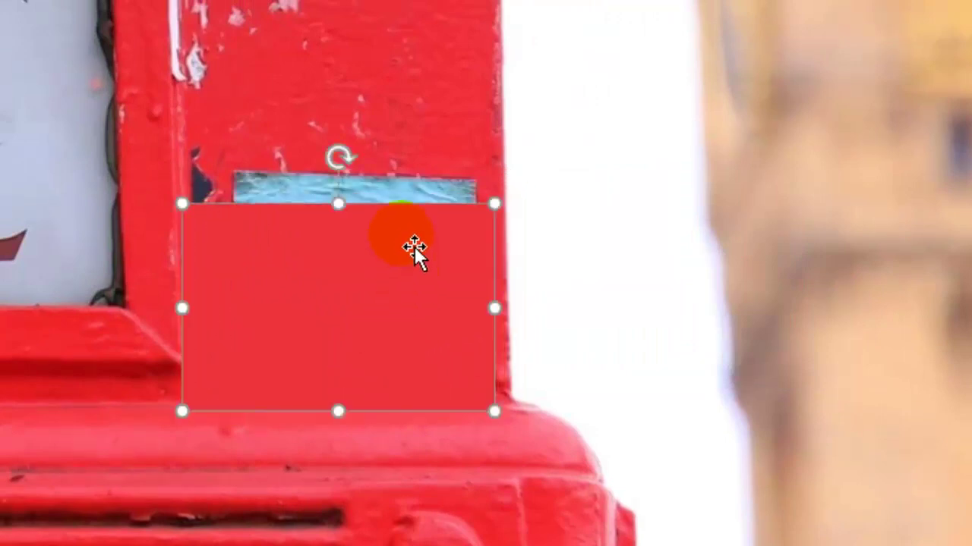
pyautogui.moveTo(339, 203); pyautogui.dragTo(339, 100)
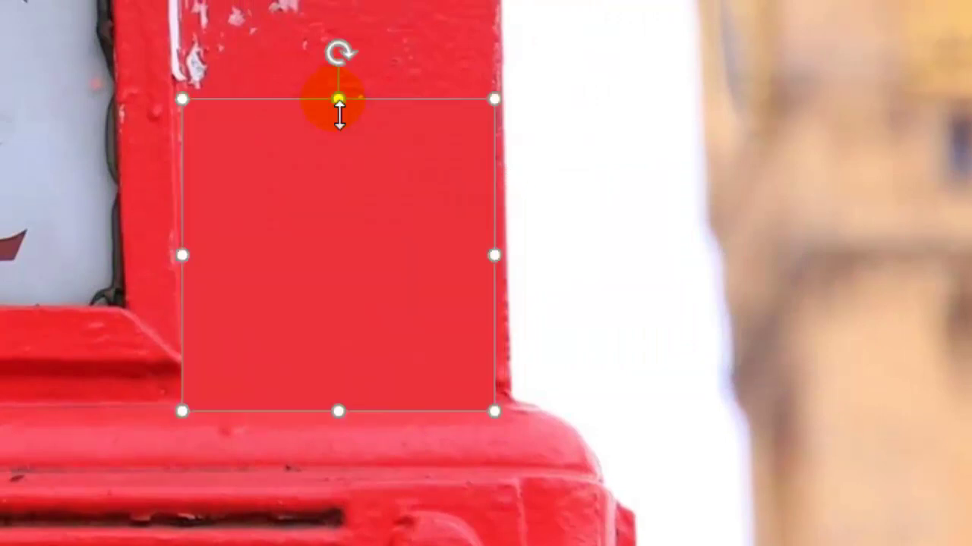
pyautogui.click(574, 284)
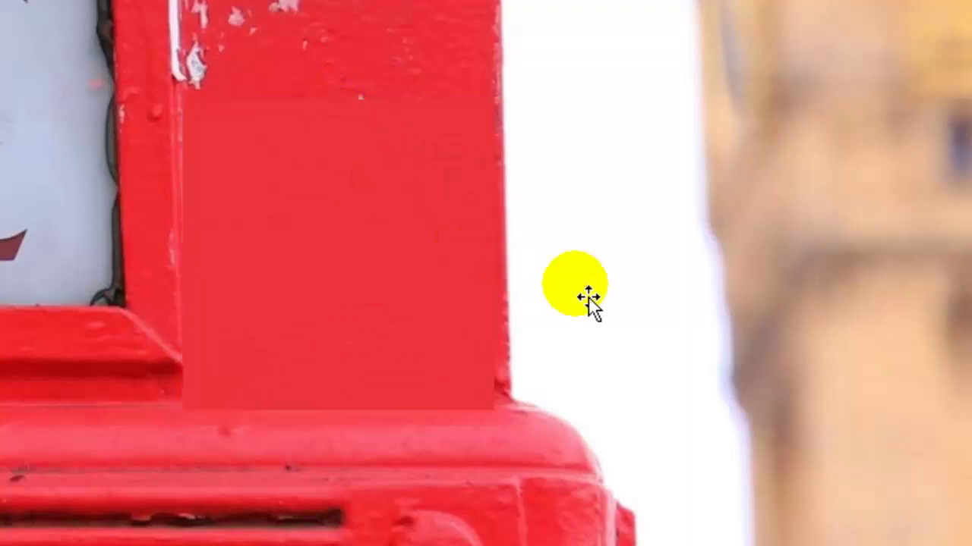
pyautogui.keyDown('ctrl'); pyautogui.click(593, 294); pyautogui.keyUp('ctrl')
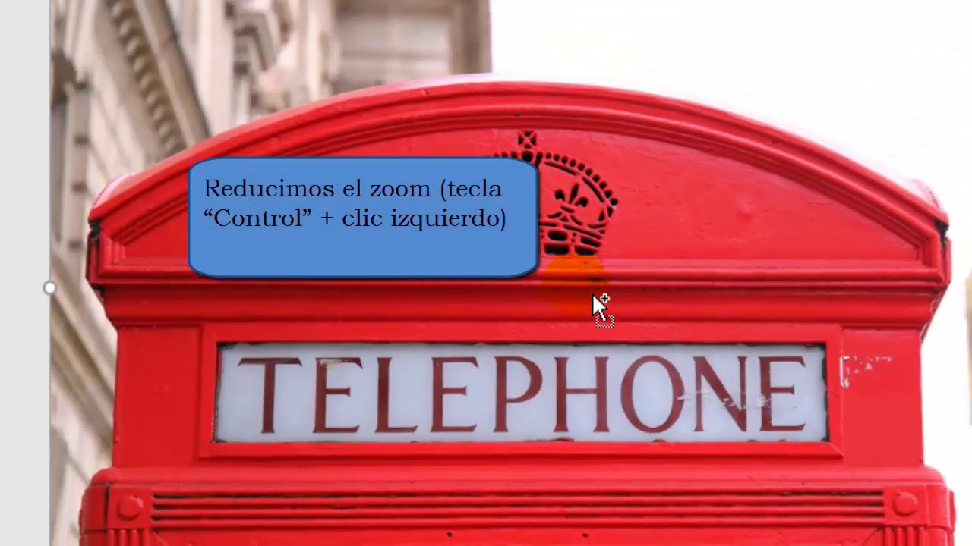
pyautogui.keyDown('ctrl'); pyautogui.click(593, 296); pyautogui.keyUp('ctrl')
pyautogui.keyDown('ctrl'); pyautogui.click(593, 295); pyautogui.keyUp('ctrl')
pyautogui.keyDown('ctrl'); pyautogui.click(592, 295); pyautogui.keyUp('ctrl')
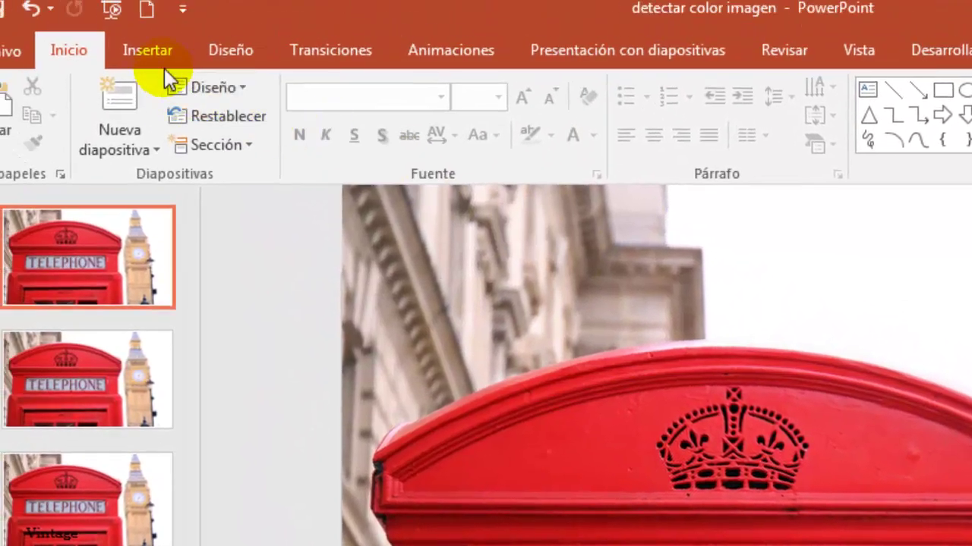
# Draw a text box across the booth's lower half and type 'Vintage'.
pyautogui.click(155, 55)
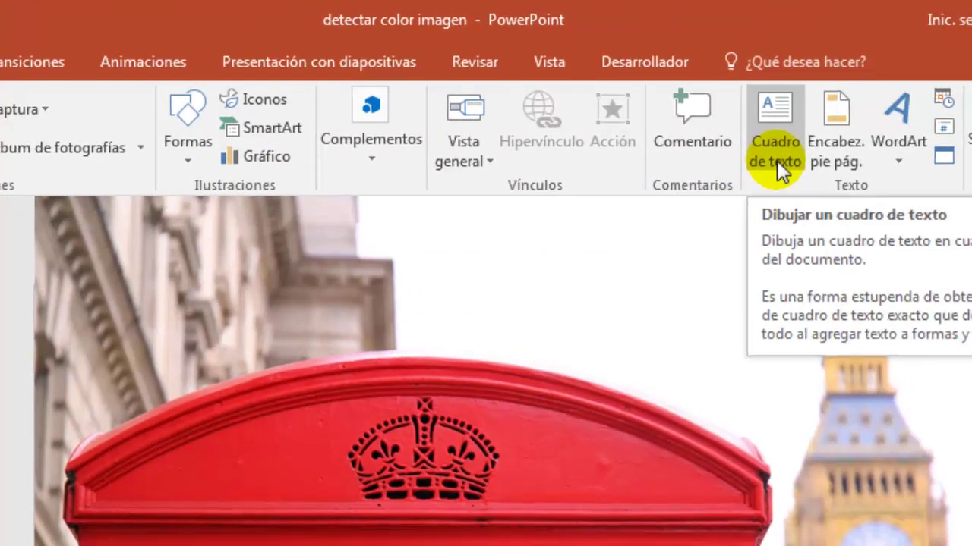
pyautogui.click(778, 164)
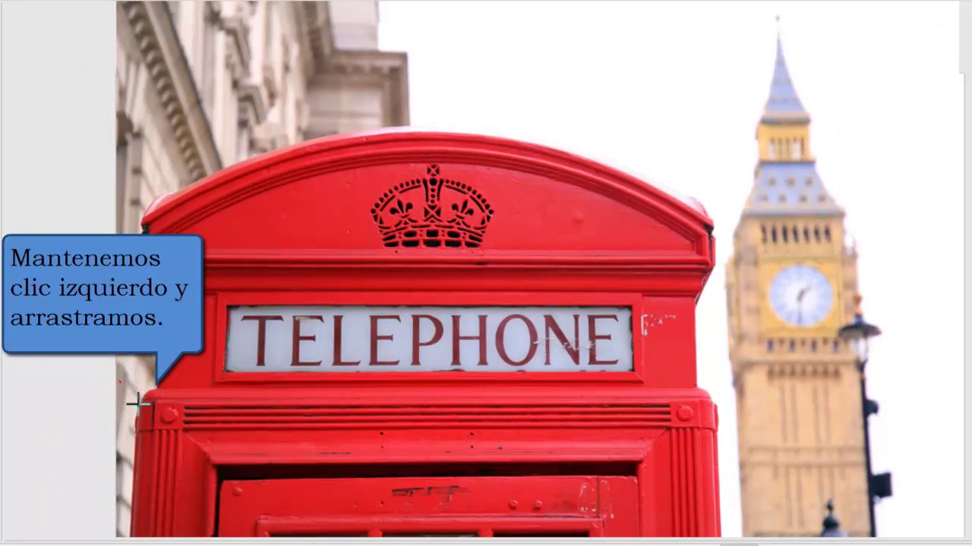
pyautogui.moveTo(134, 397)
pyautogui.mouseDown()
pyautogui.moveTo(893, 536)
pyautogui.moveTo(893, 525)
pyautogui.mouseUp()
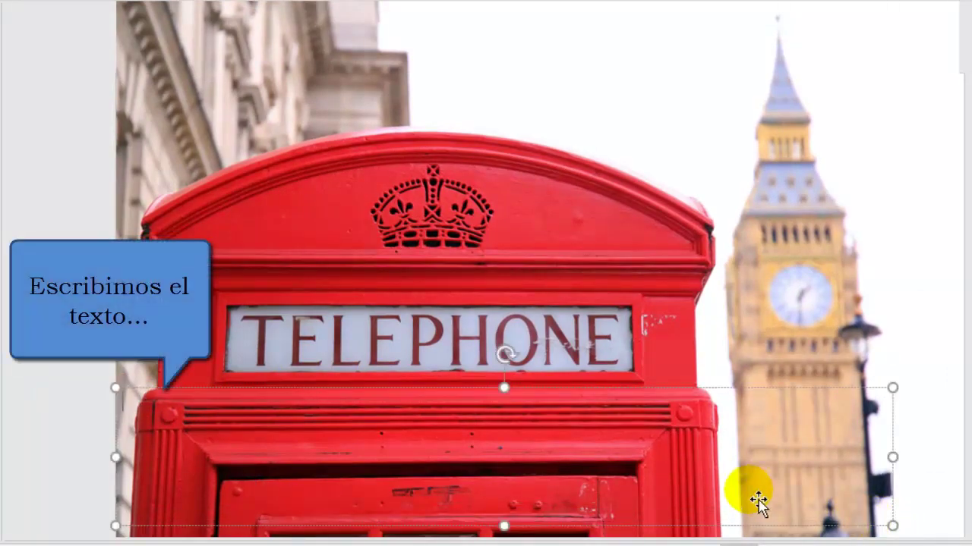
pyautogui.write('Voi')
pyautogui.press('BackSpace')
pyautogui.press('BackSpace')
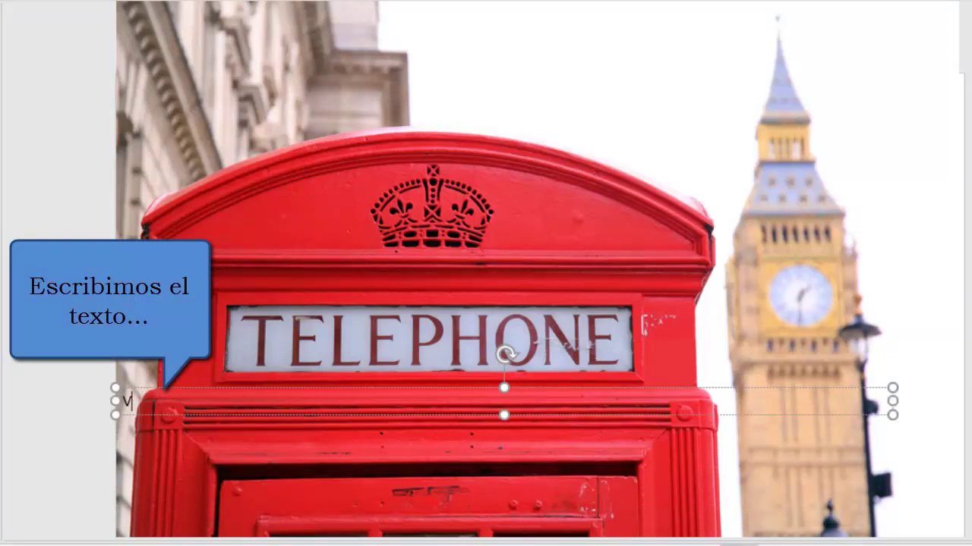
pyautogui.write('ntage')
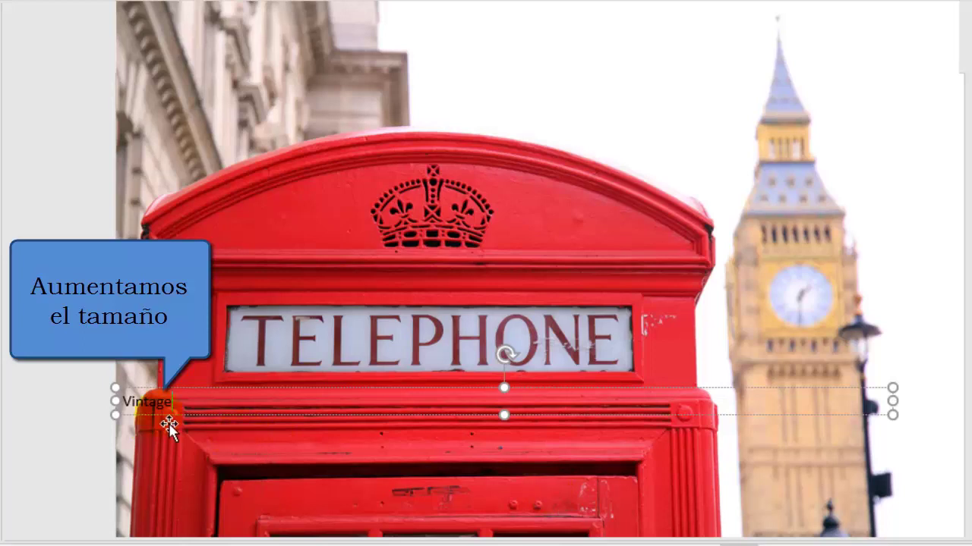
# Set the word 'Vintage' to font size 96.
pyautogui.doubleClick(157, 401)
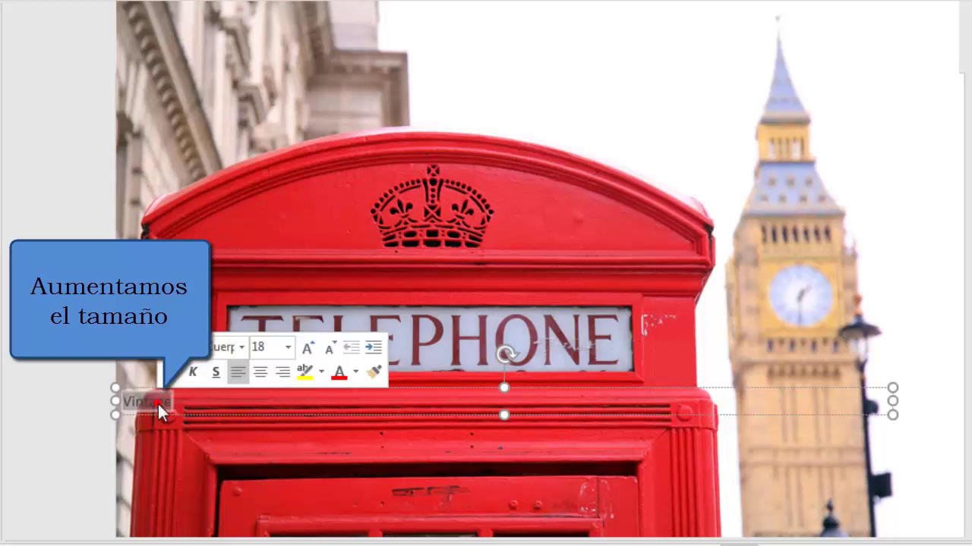
pyautogui.click(289, 347)
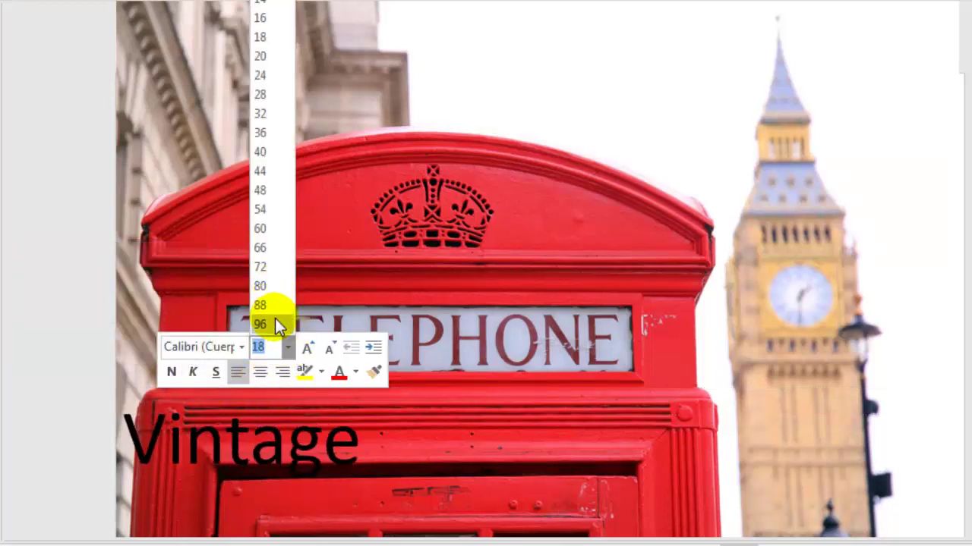
pyautogui.click(276, 329)
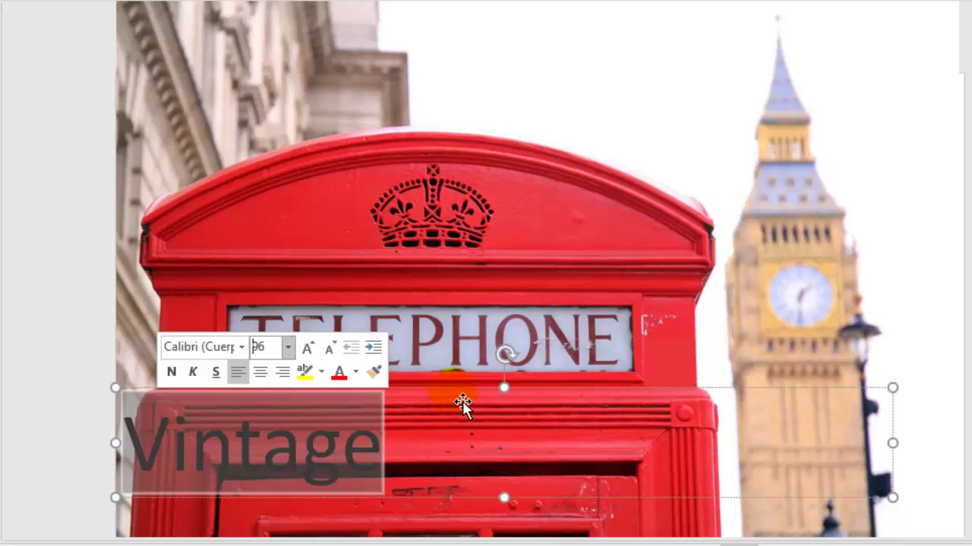
pyautogui.click(464, 403)
# Widen the text box across the slide and indent 'Vintage' with a Tab.
pyautogui.click(479, 418)
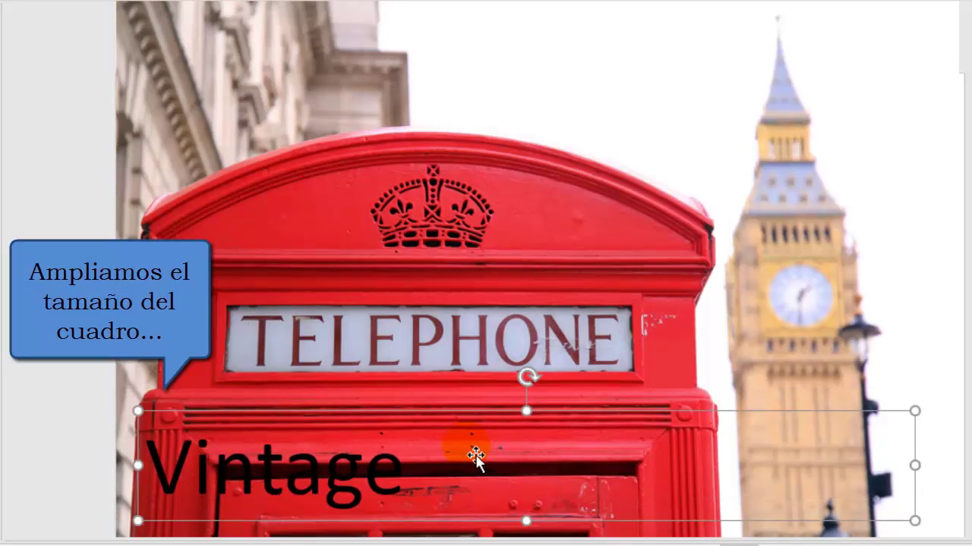
pyautogui.moveTo(136, 466); pyautogui.dragTo(113, 465)
pyautogui.moveTo(873, 467); pyautogui.dragTo(932, 490)
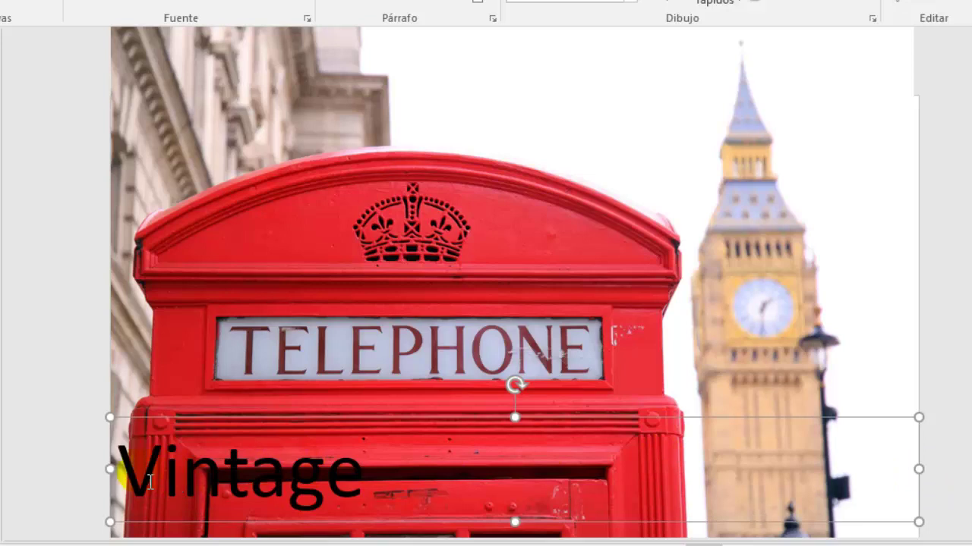
pyautogui.press('Tab')
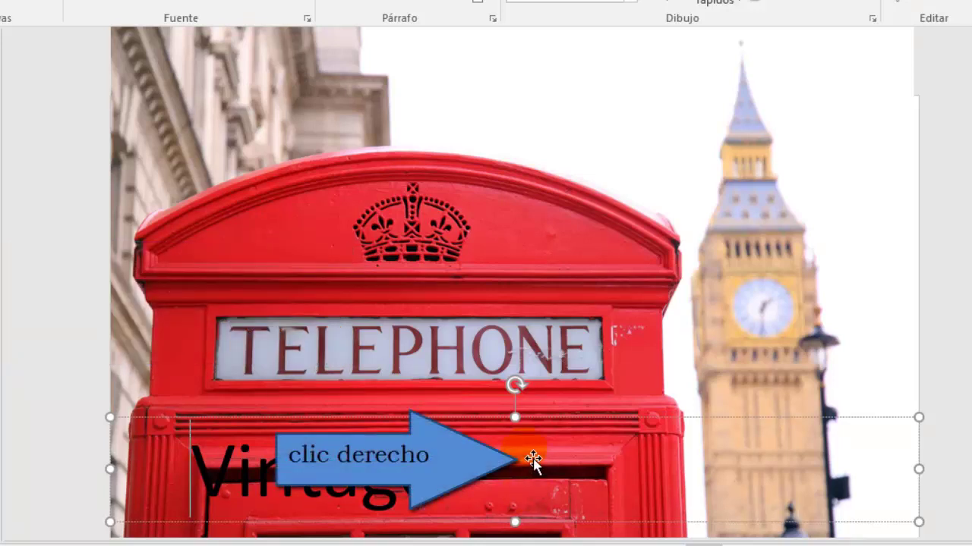
# Fill the Vintage text box with the booth's red using the Cuentagotas eyedropper.
pyautogui.rightClick(530, 457)
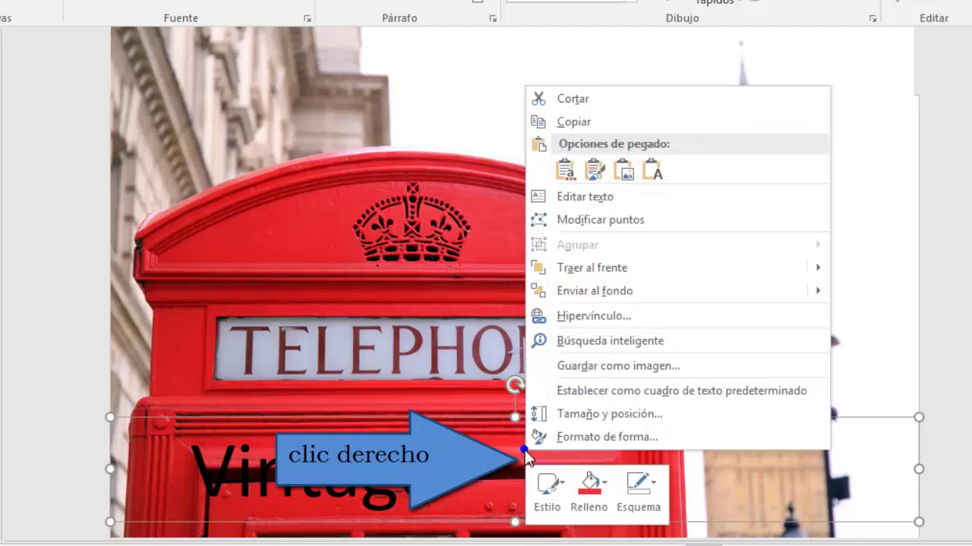
pyautogui.click(597, 482)
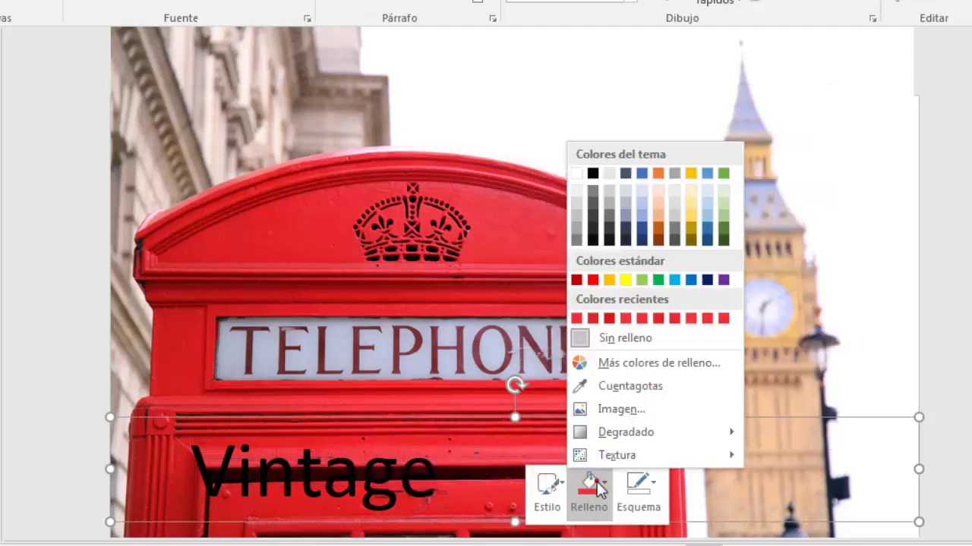
pyautogui.click(622, 389)
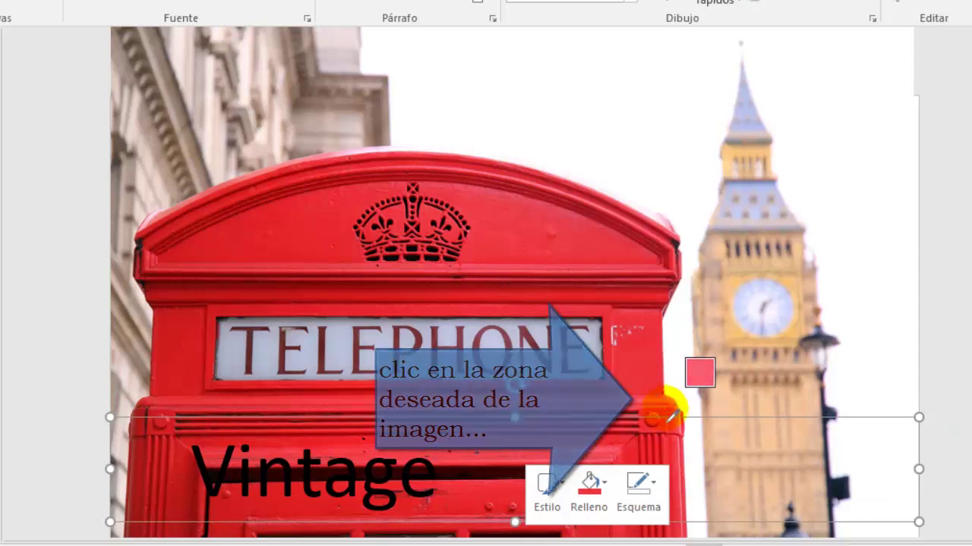
pyautogui.click(666, 418)
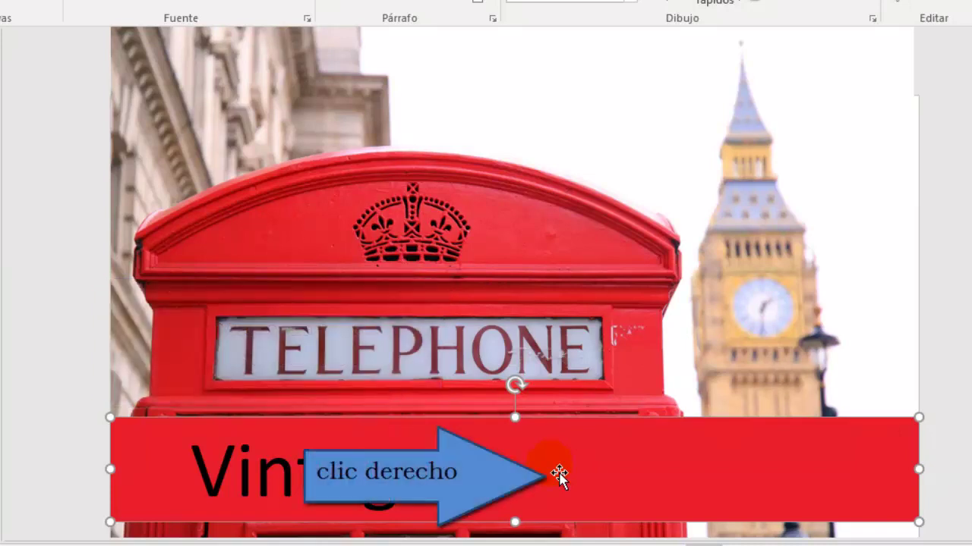
# Set the banner fill's Transparencia to about 66% in Formato de forma.
pyautogui.rightClick(559, 475)
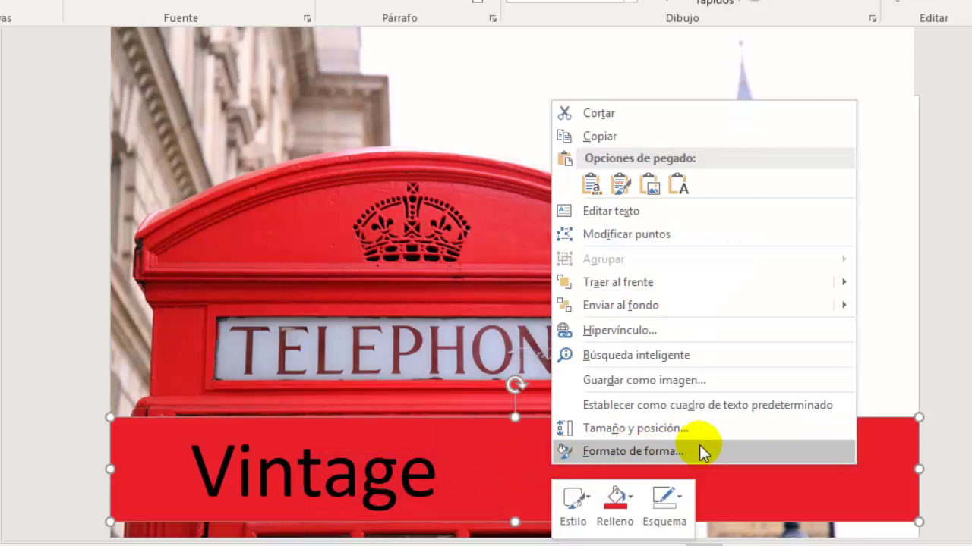
pyautogui.click(671, 453)
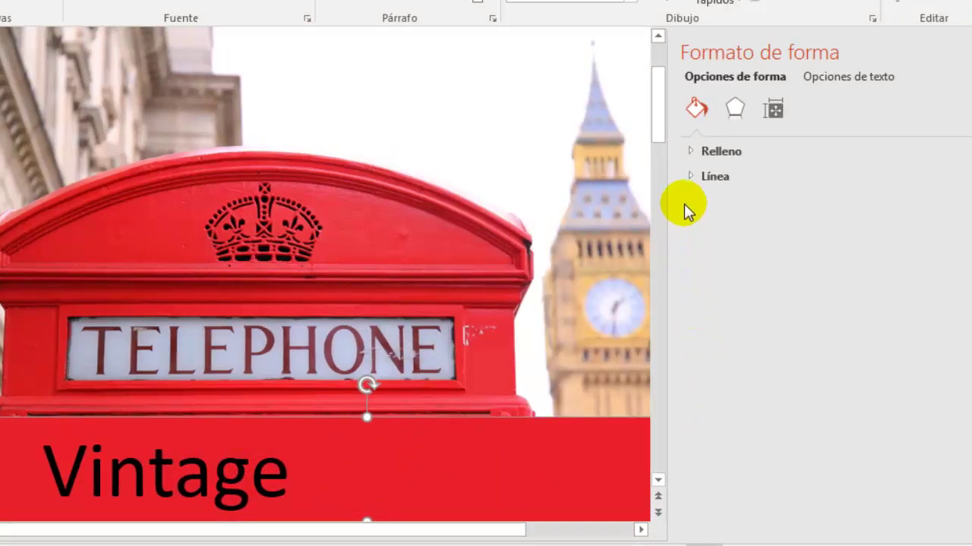
pyautogui.click(692, 152)
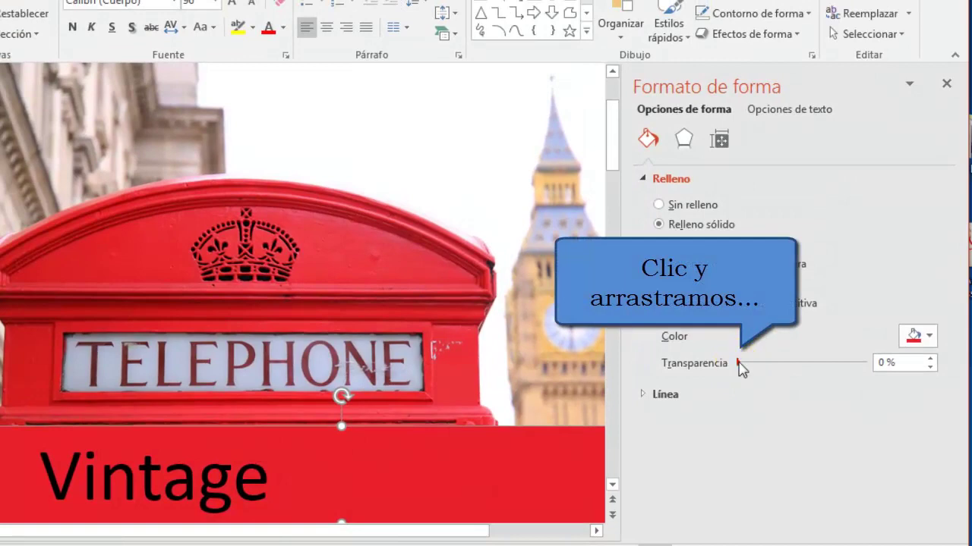
pyautogui.moveTo(741, 369)
pyautogui.mouseDown()
pyautogui.moveTo(839, 370)
pyautogui.moveTo(825, 372)
pyautogui.mouseUp()
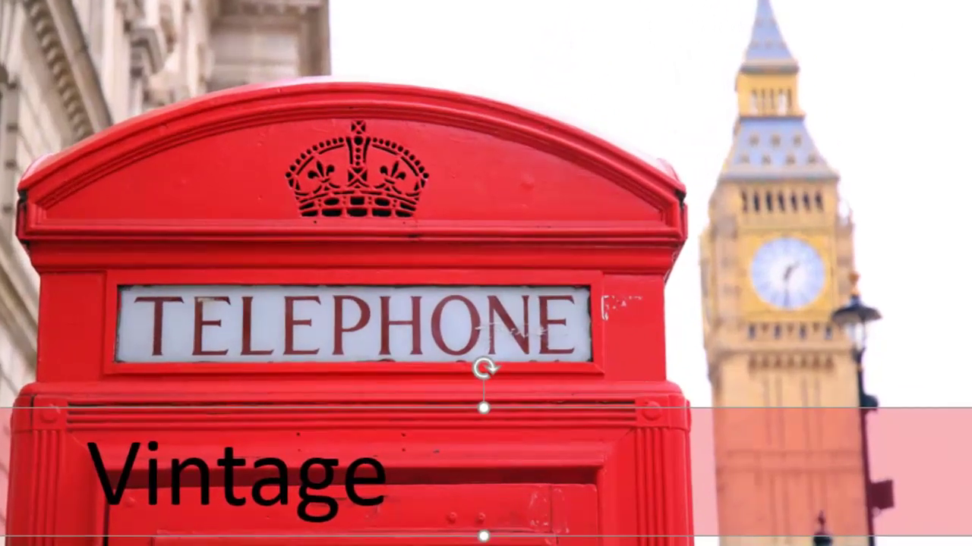
pyautogui.press('Escape')
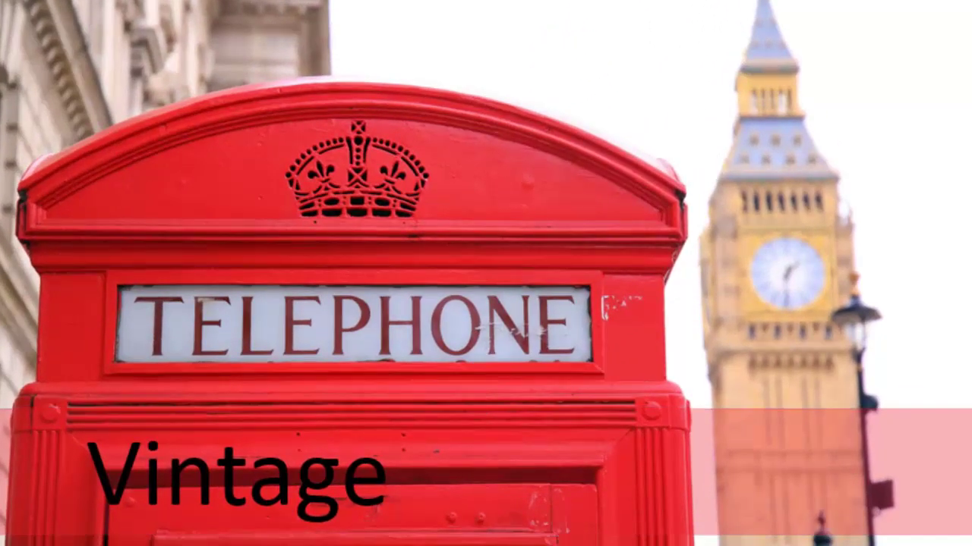